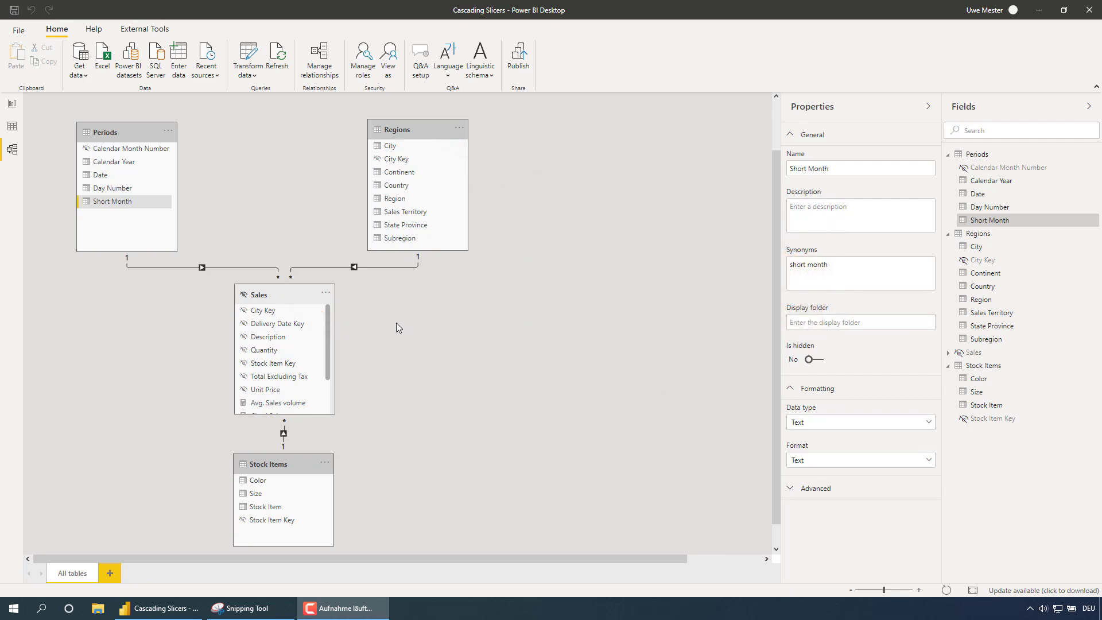
On the Problem report page, filter to 2015 and toggle May and July 2015 off and back on.
click(11, 104)
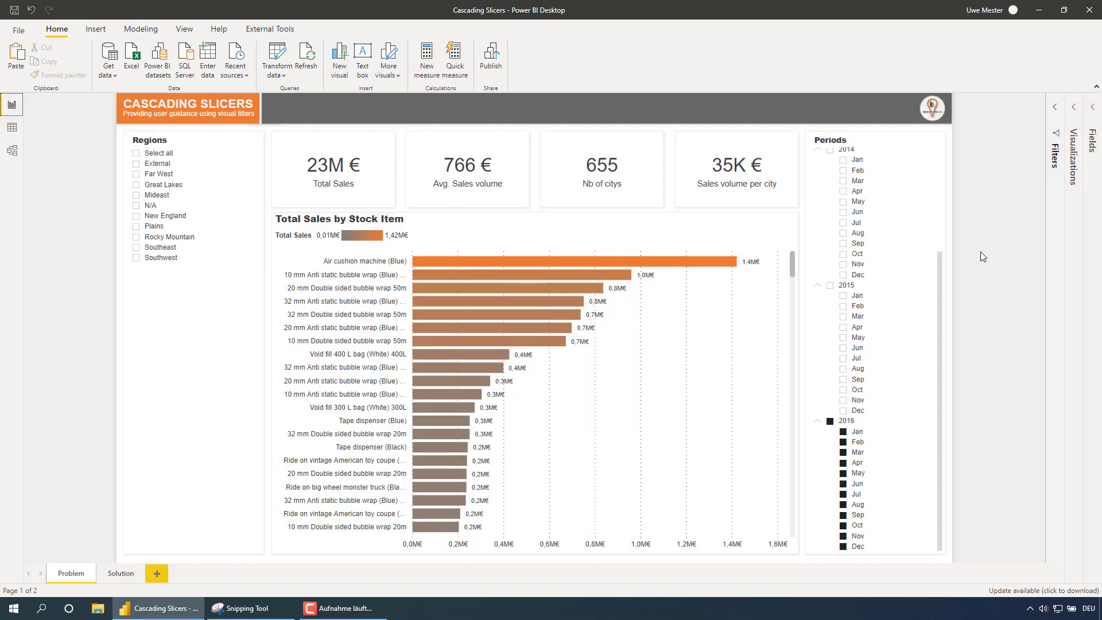
click(831, 285)
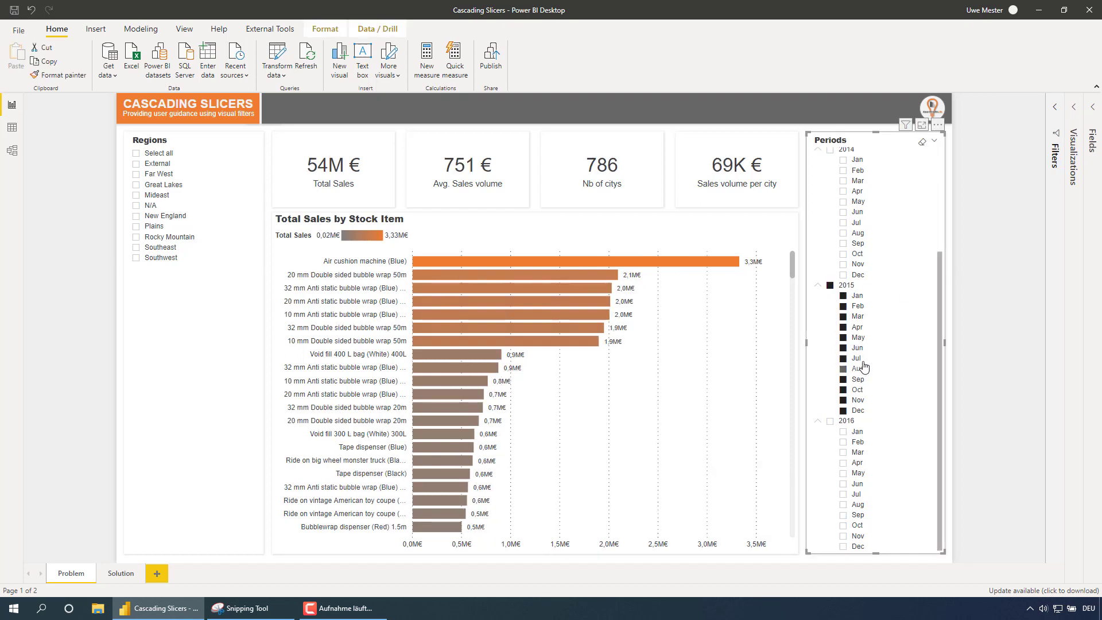
ctrl+click(843, 337)
ctrl+click(843, 338)
ctrl+click(843, 359)
click(830, 286)
Try the New England, Far West, External and Southeast regions, then select all regions and all of 2016.
click(136, 216)
click(136, 174)
click(136, 164)
click(136, 247)
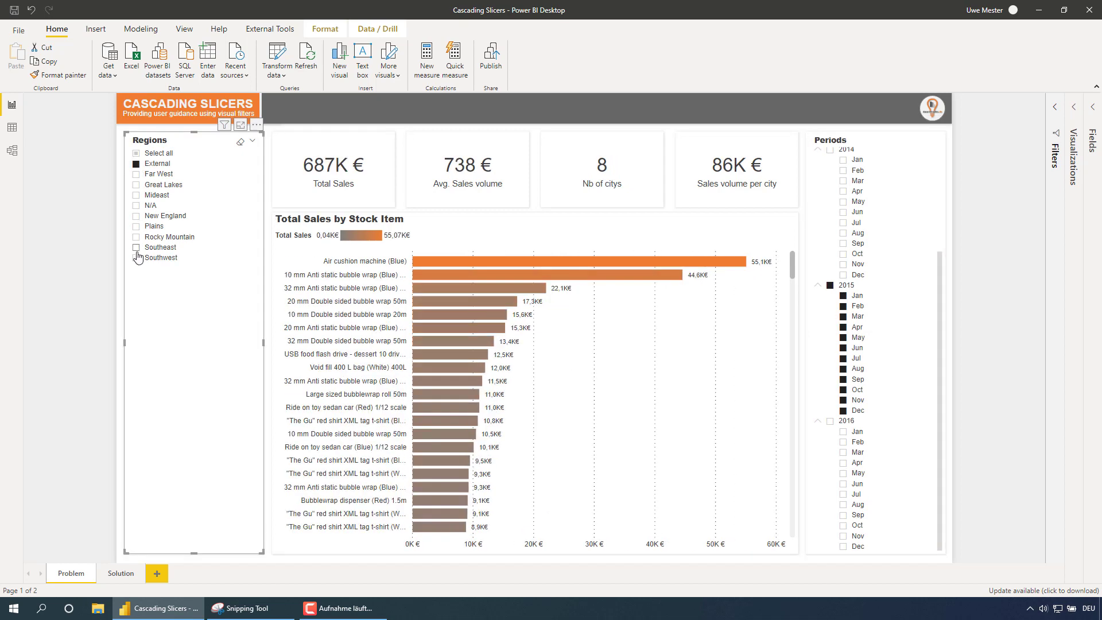
click(137, 154)
click(830, 421)
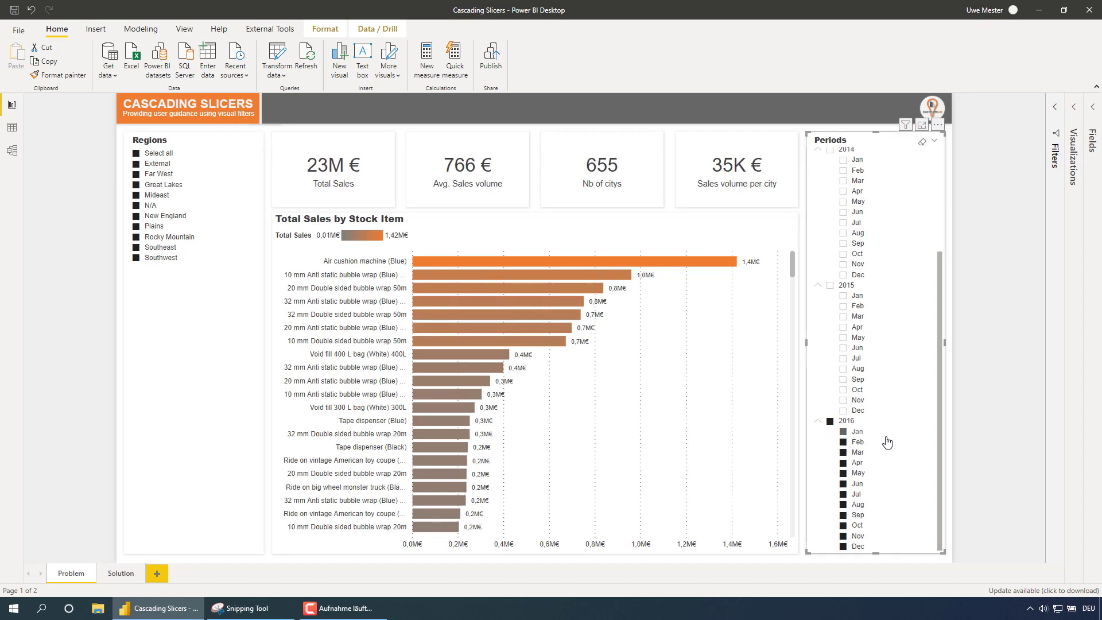
Narrow the 2016 periods to only August, September and November.
click(843, 432)
click(844, 442)
click(843, 452)
click(844, 463)
click(844, 473)
click(844, 484)
click(843, 494)
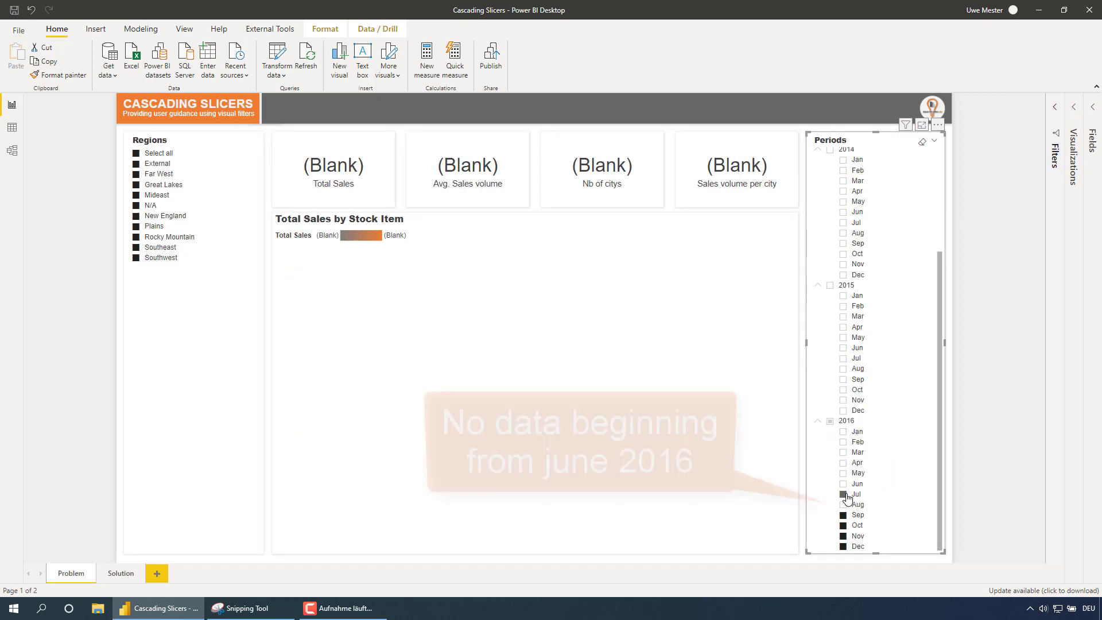
click(845, 506)
click(843, 547)
click(844, 525)
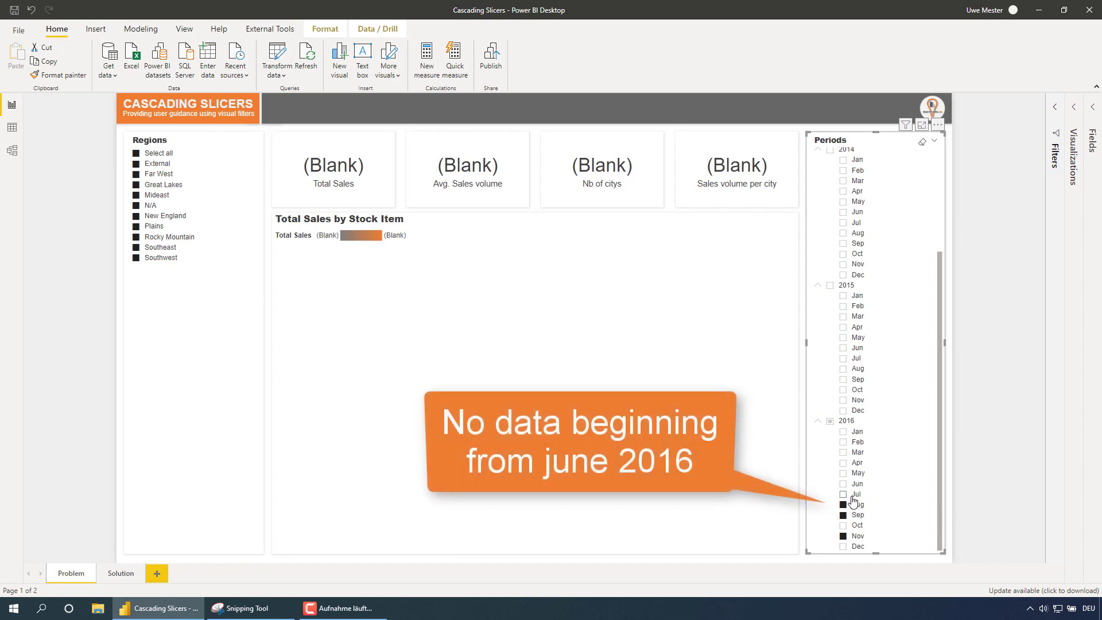
Briefly add February 2016 back, then exclude the Great Lakes, Plains and Southeast regions.
click(844, 443)
click(844, 443)
click(137, 185)
click(137, 227)
click(136, 248)
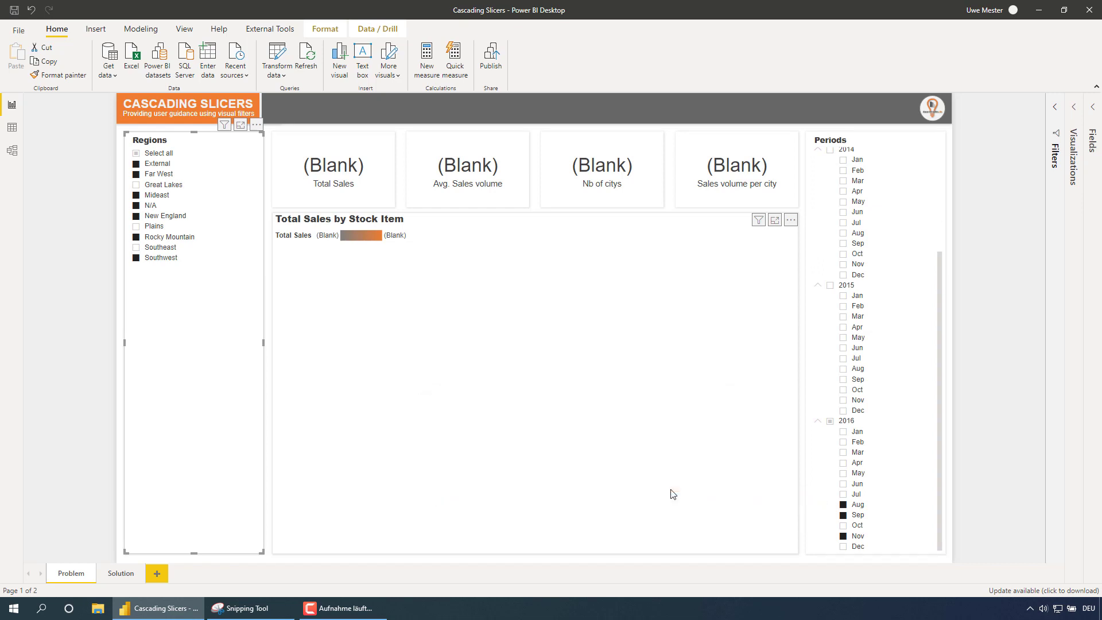
Switch to the Solution page, filtered to all of 2016 with 23M € total sales, and scroll down.
click(127, 578)
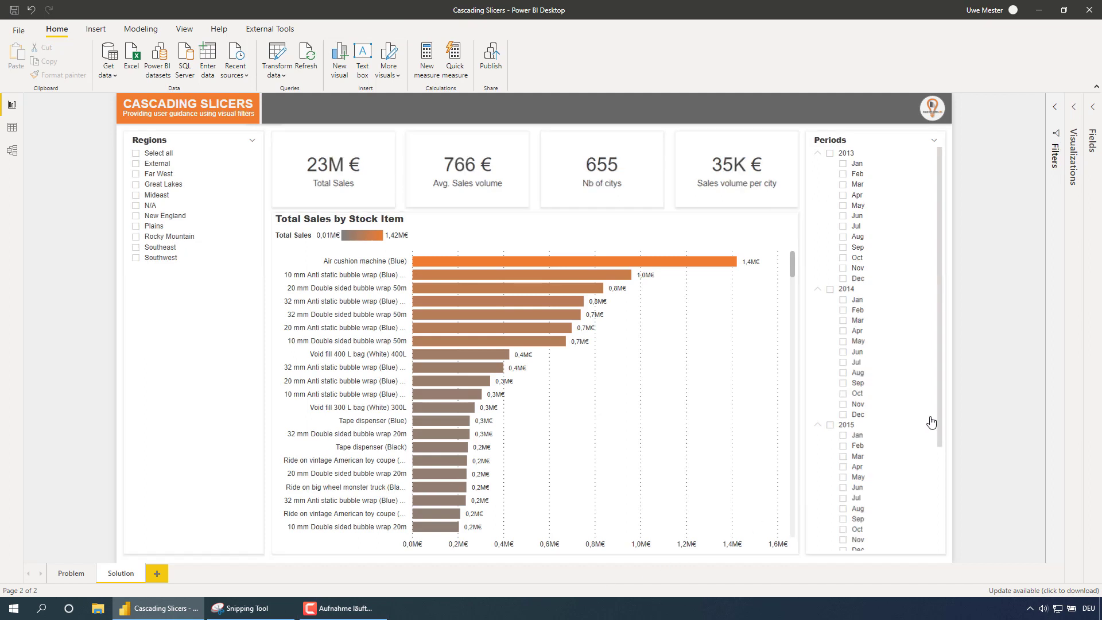
scroll(938, 378, down, 1)
scroll(938, 376, down, 3)
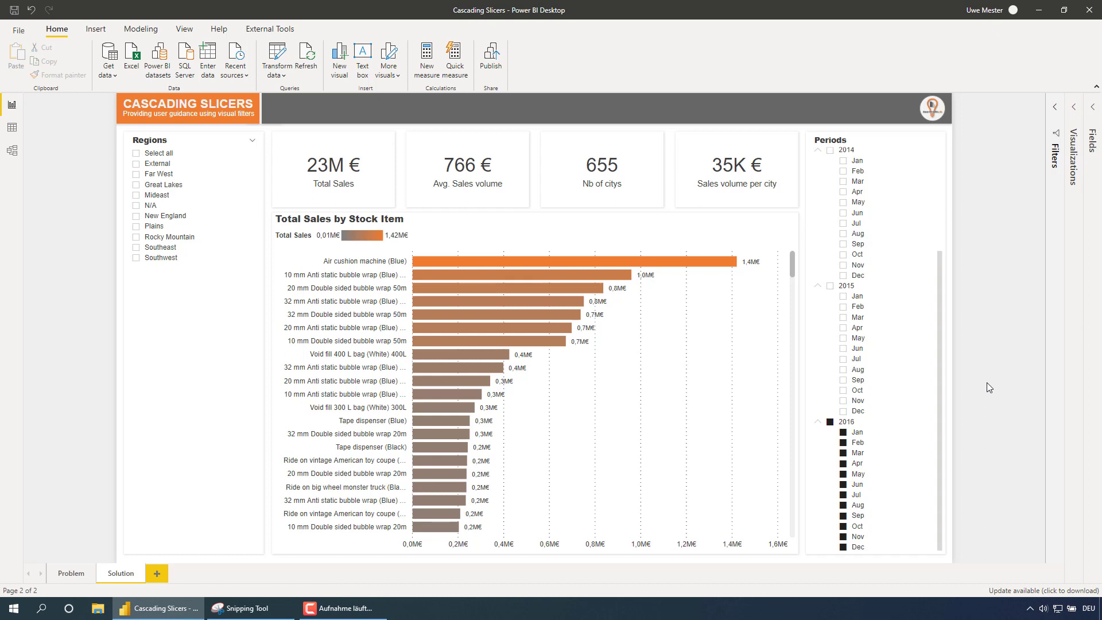
Expand the Fields pane and Sales table to show the CheckSales measure's DAX formula.
click(1094, 114)
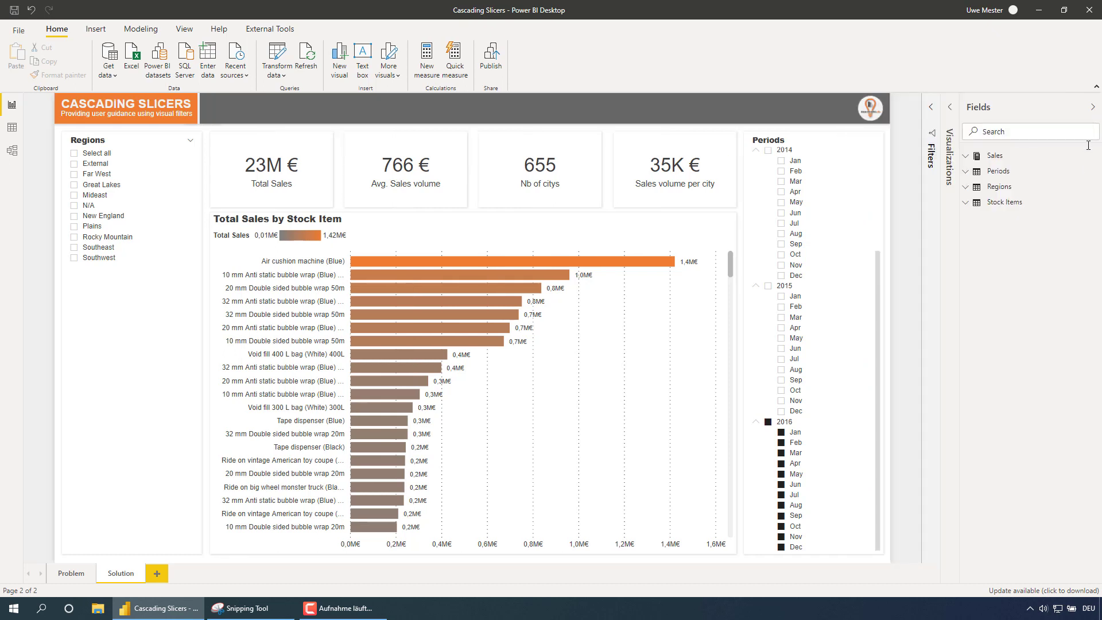
click(969, 159)
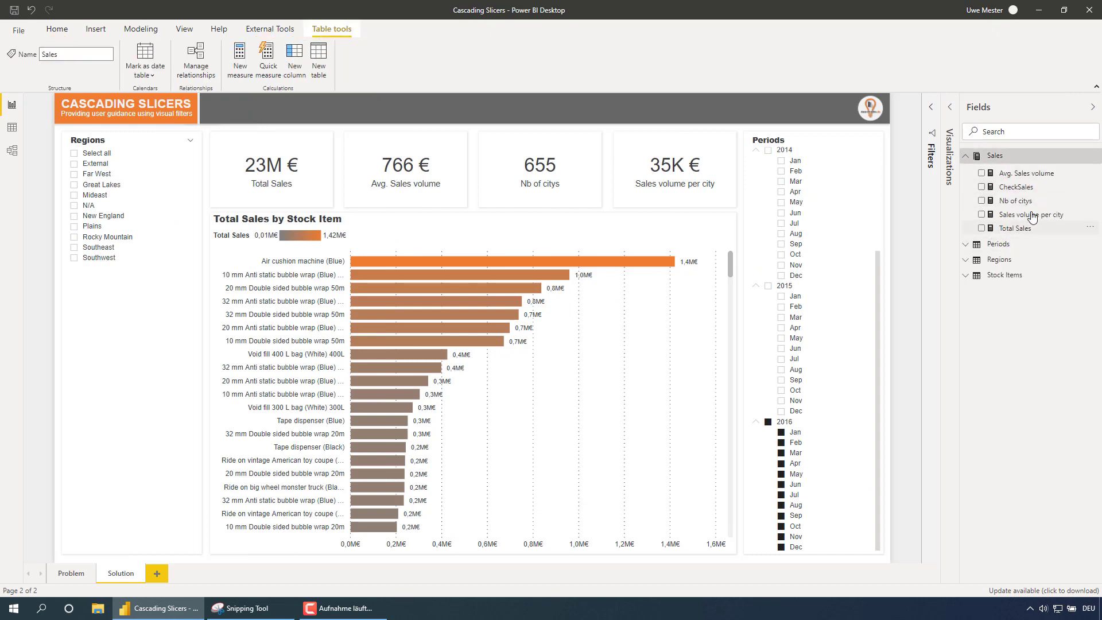
click(1016, 187)
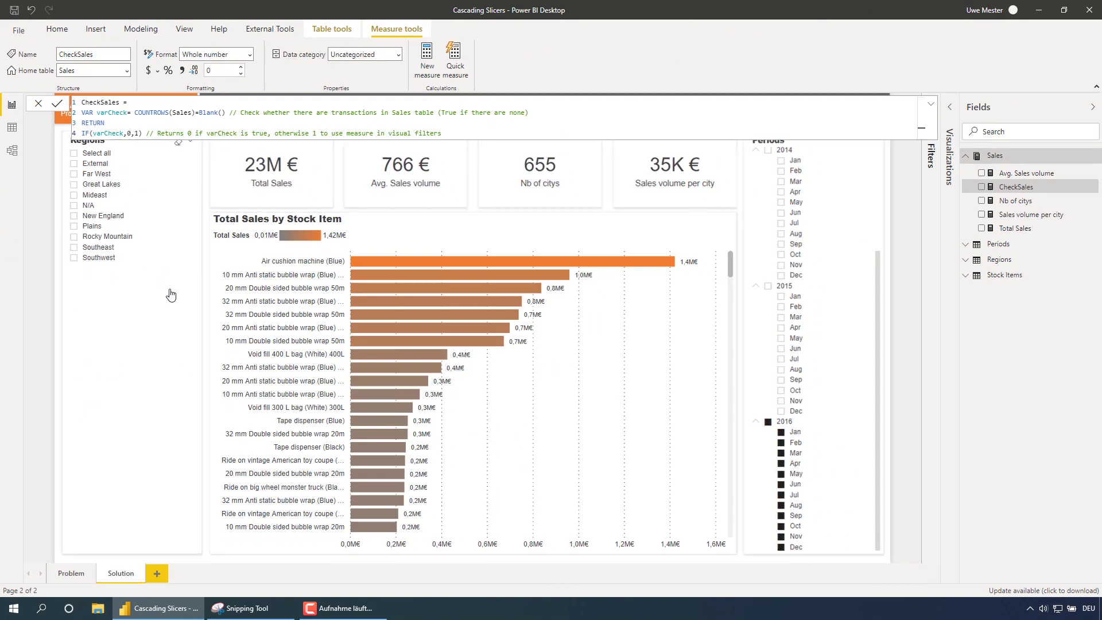
Add a CheckSales 'is 1' visual-level filter to the Regions slicer.
click(170, 293)
click(930, 113)
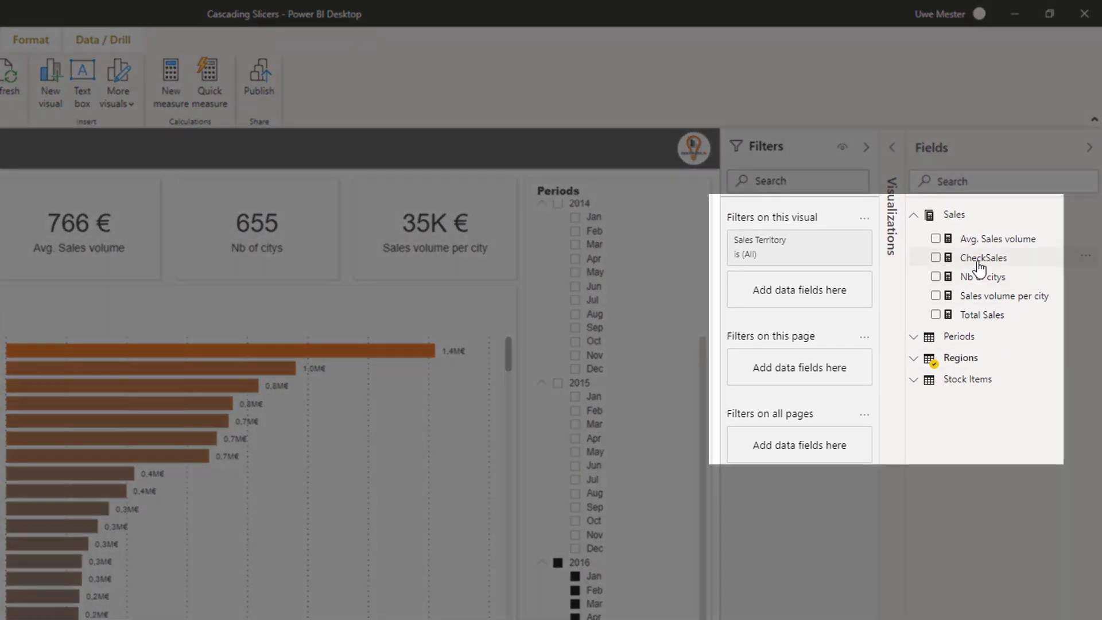
drag(980, 260, 827, 306)
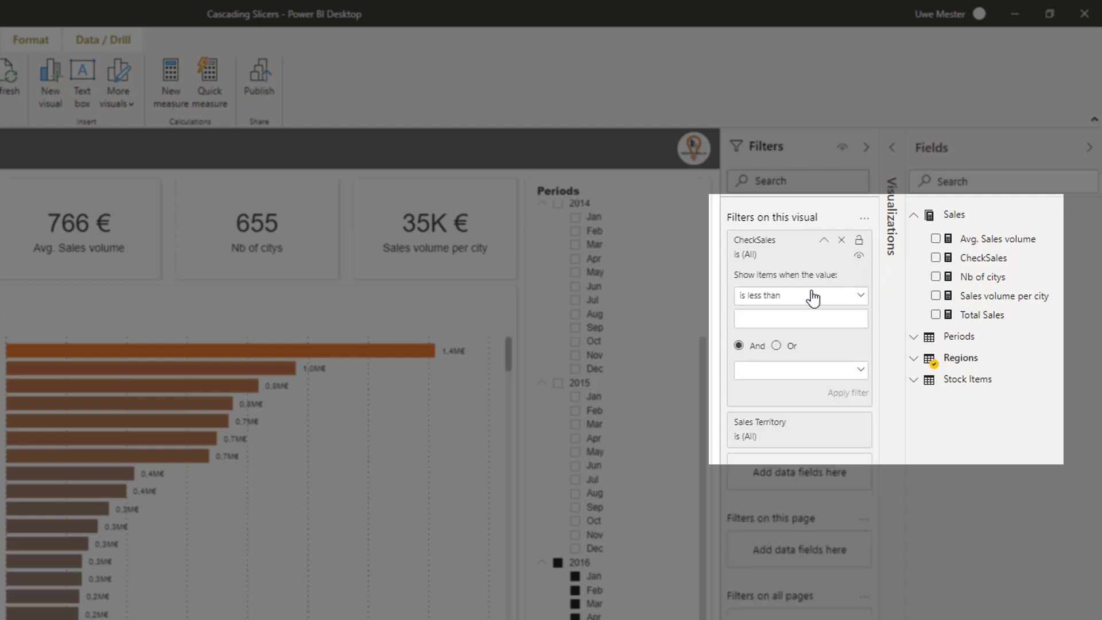
click(813, 296)
click(767, 377)
click(840, 393)
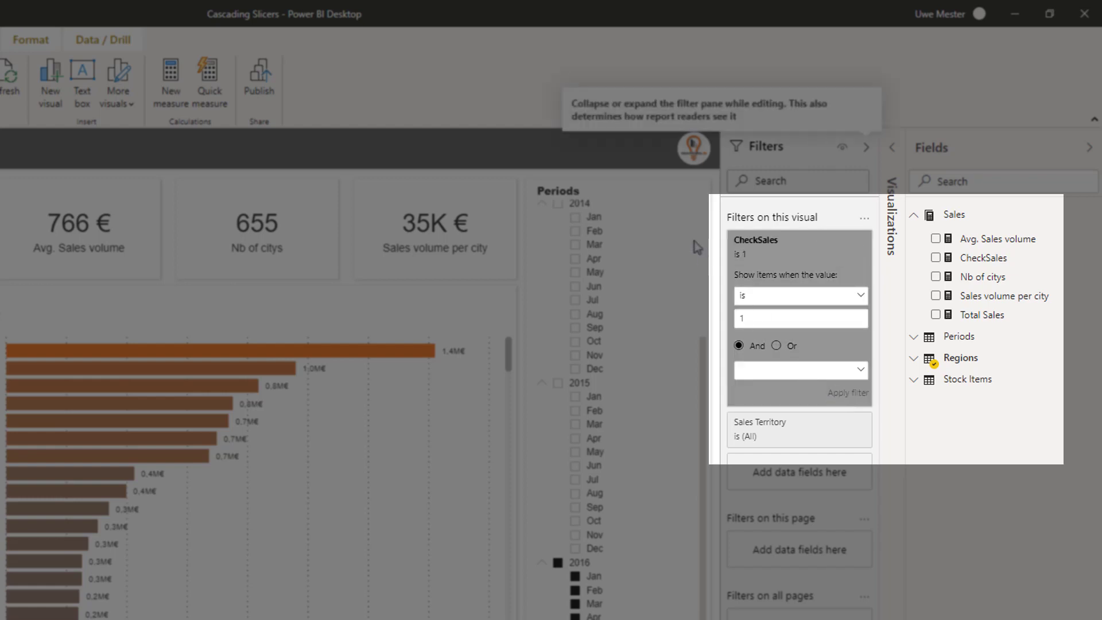
Add the same CheckSales 'is 1' visual-level filter to the Periods slicer.
click(644, 190)
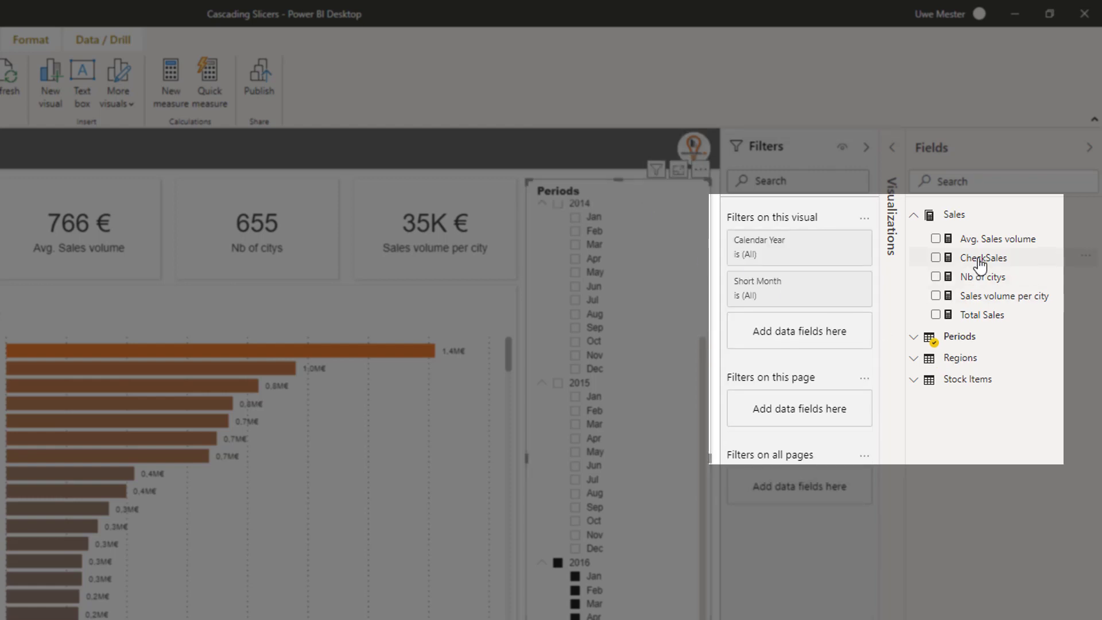
drag(979, 259, 832, 329)
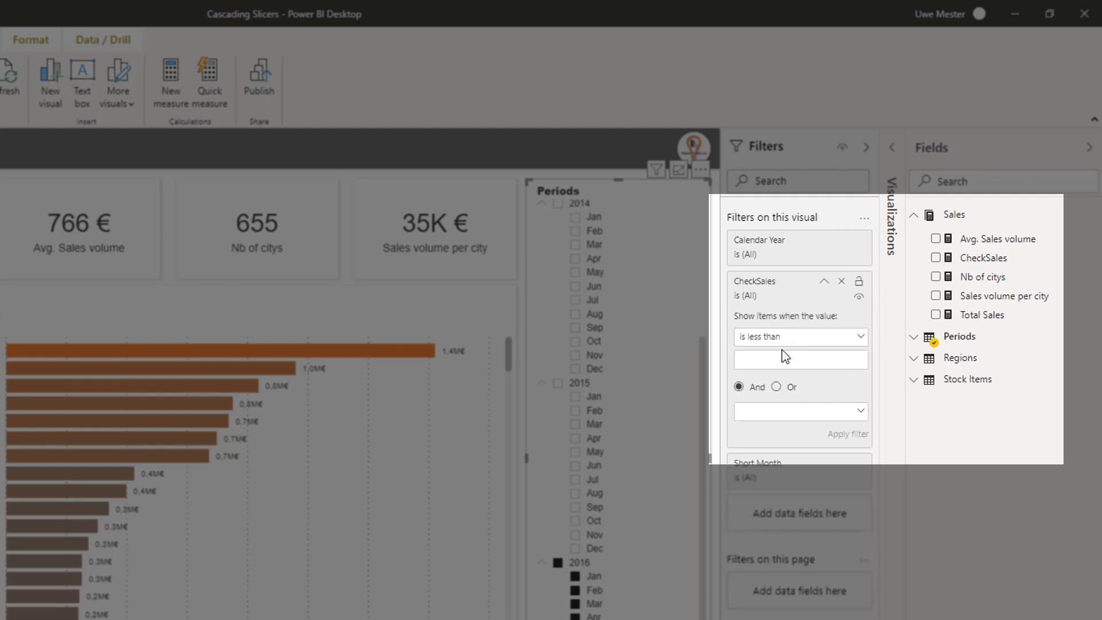
click(784, 340)
click(760, 419)
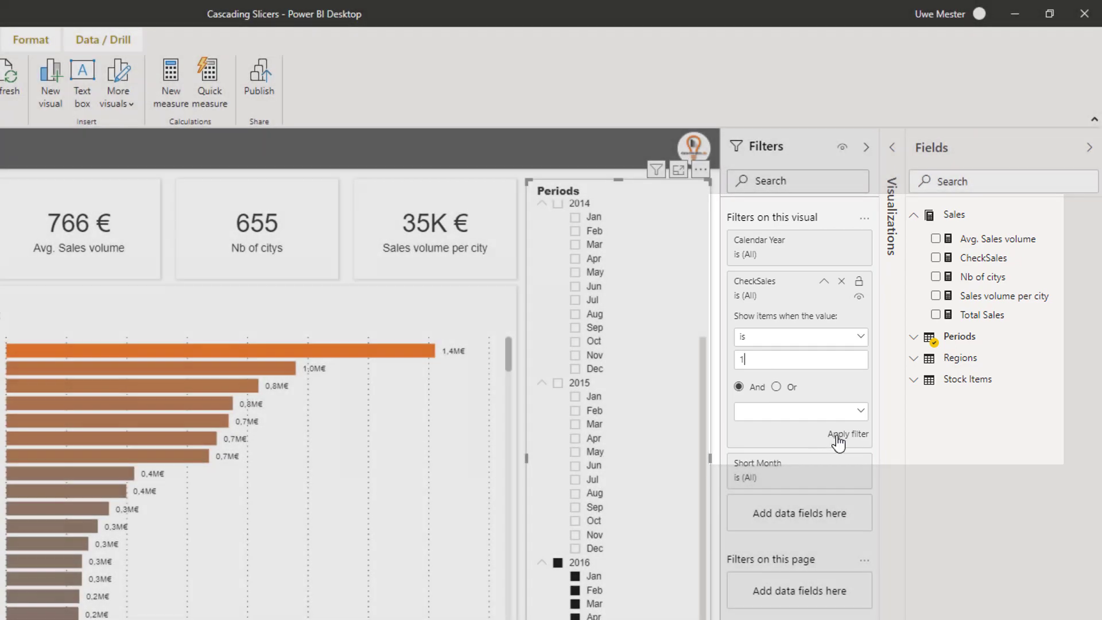
click(848, 434)
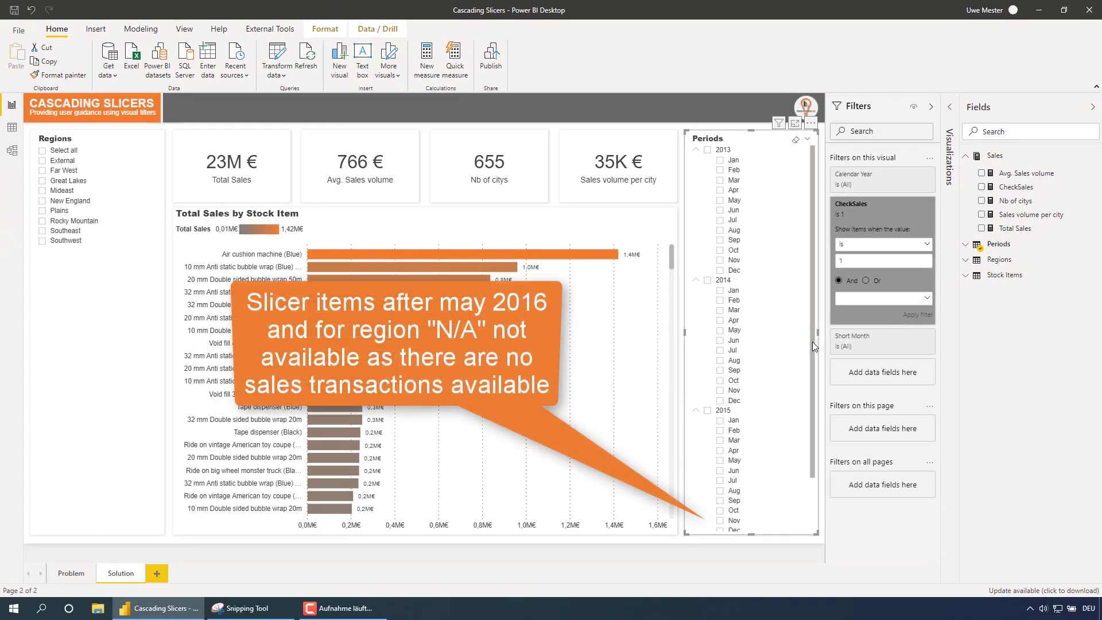
Test cascading with Great Lakes, Dec 2015 and Apr 2016, ending on Southwest with 599K € sales.
drag(799, 361, 767, 523)
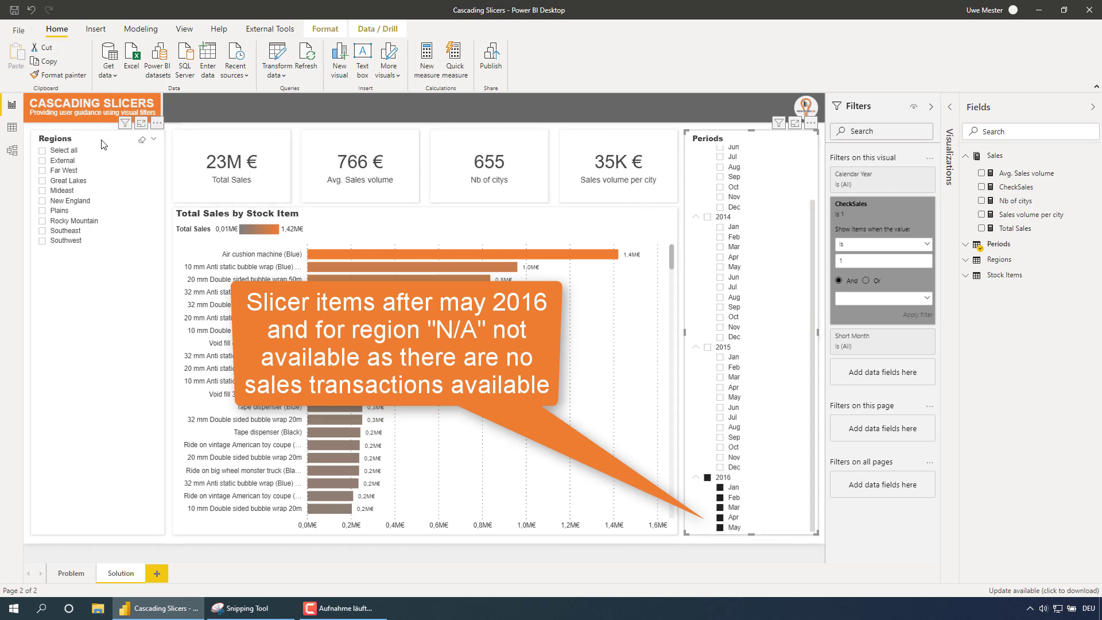
click(42, 182)
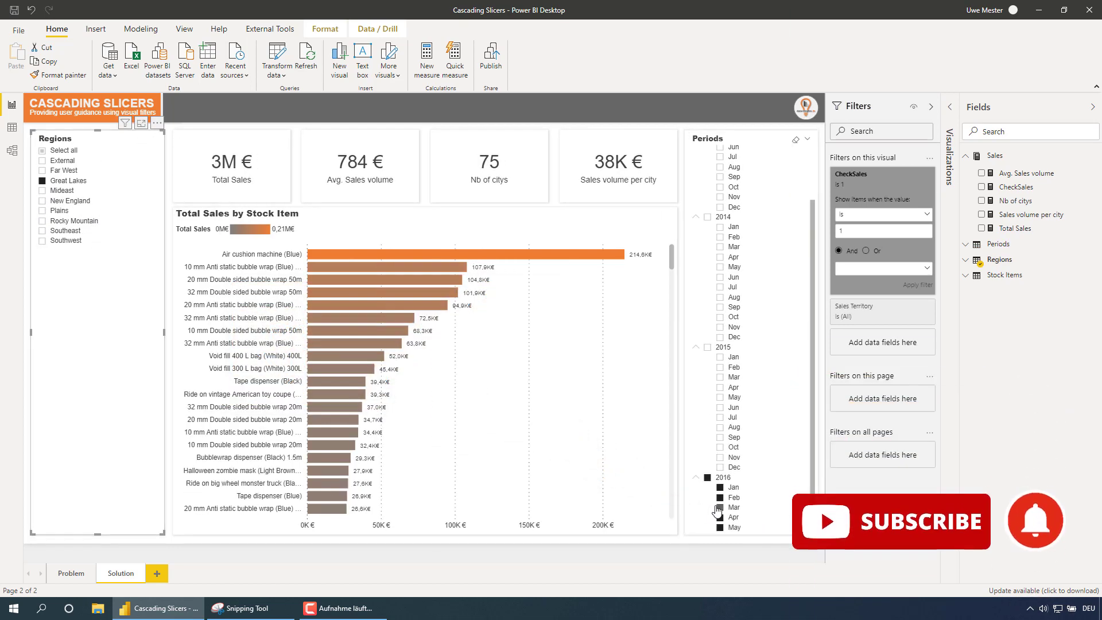
click(720, 500)
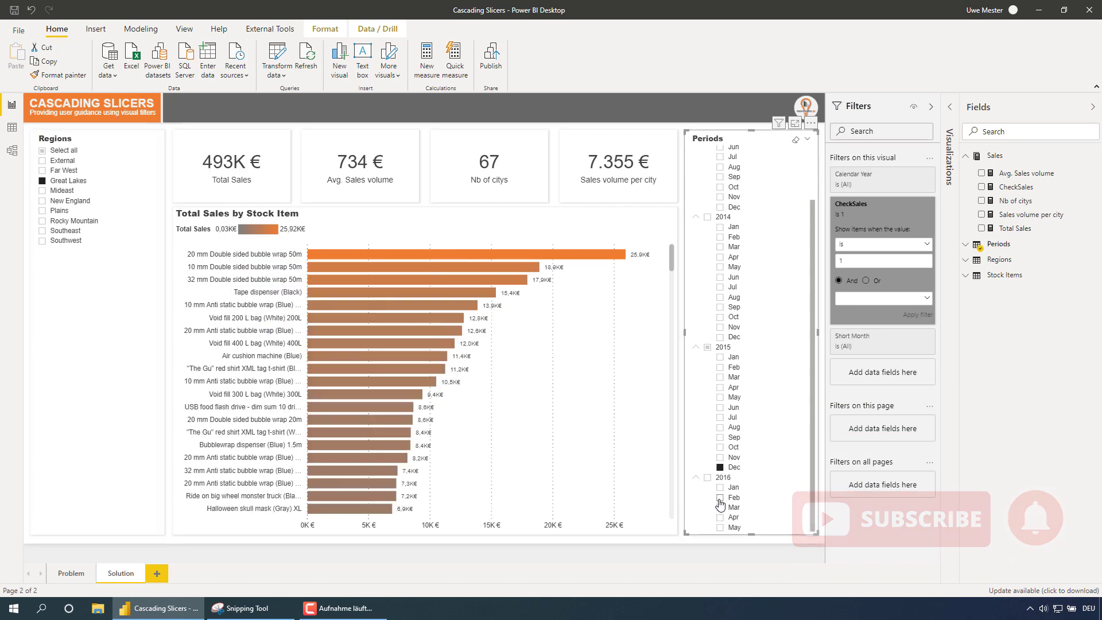
click(721, 518)
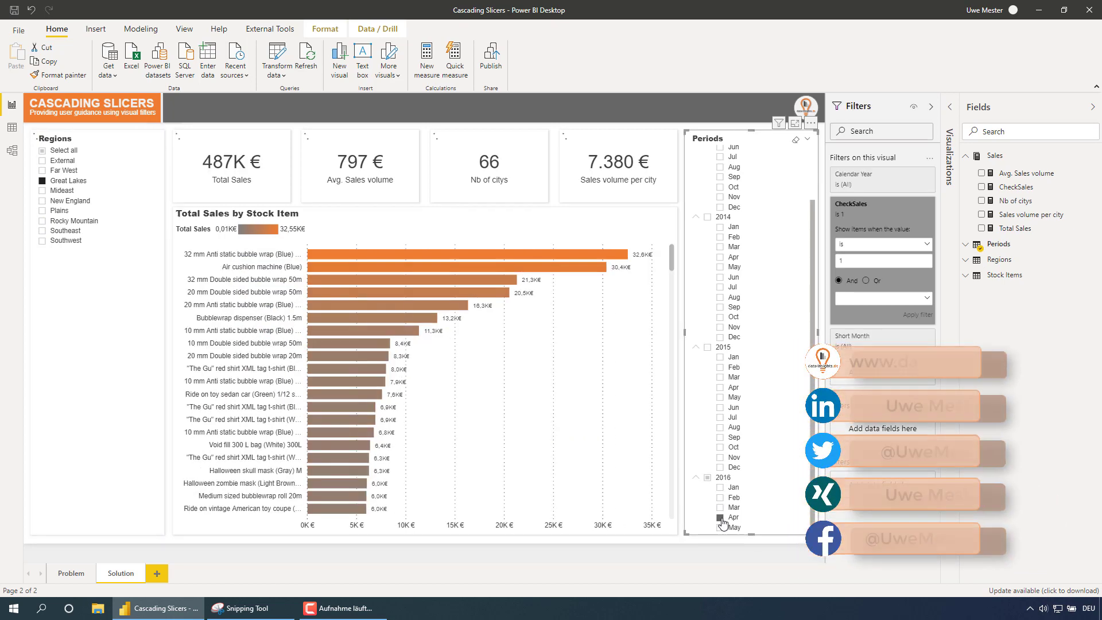
click(42, 241)
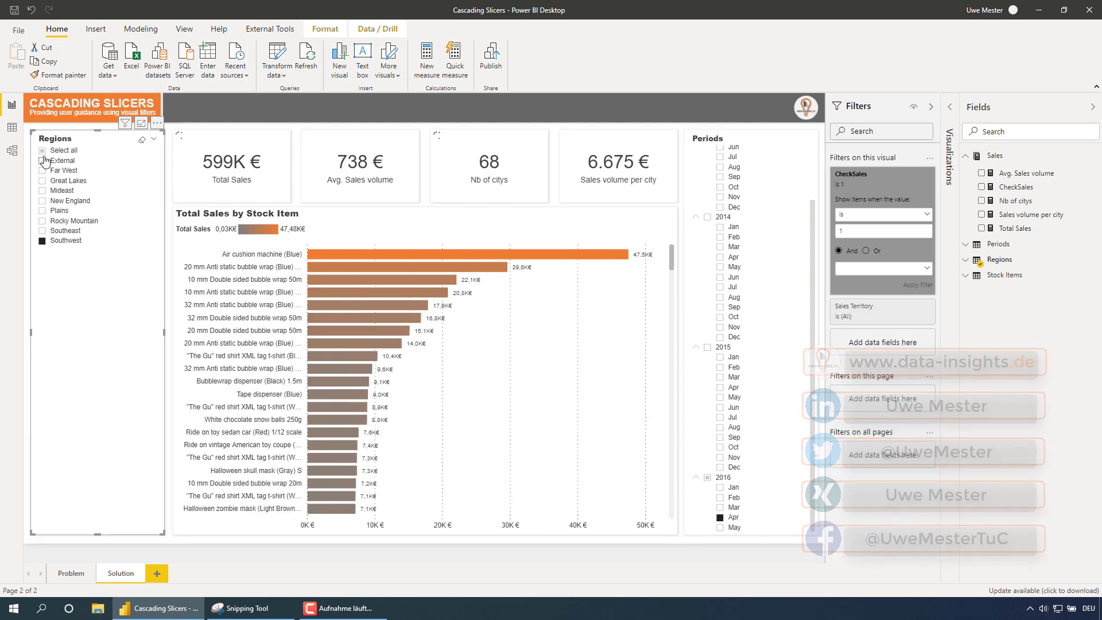